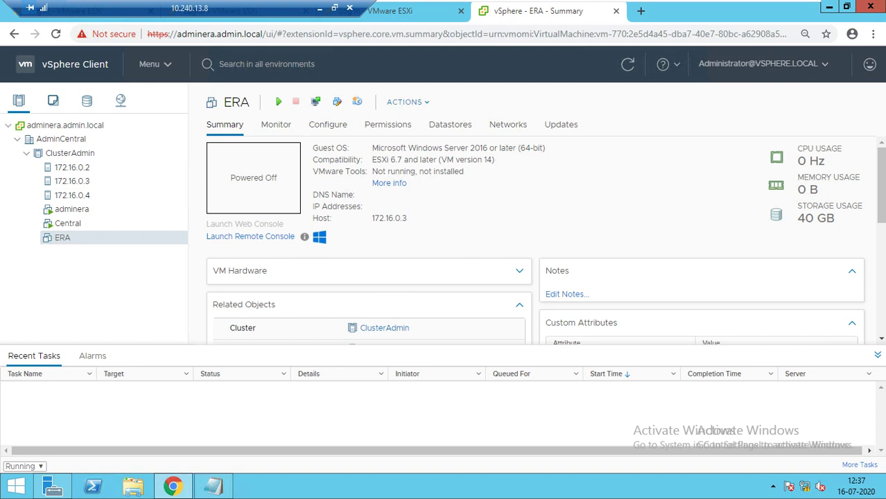
right_click(63, 237)
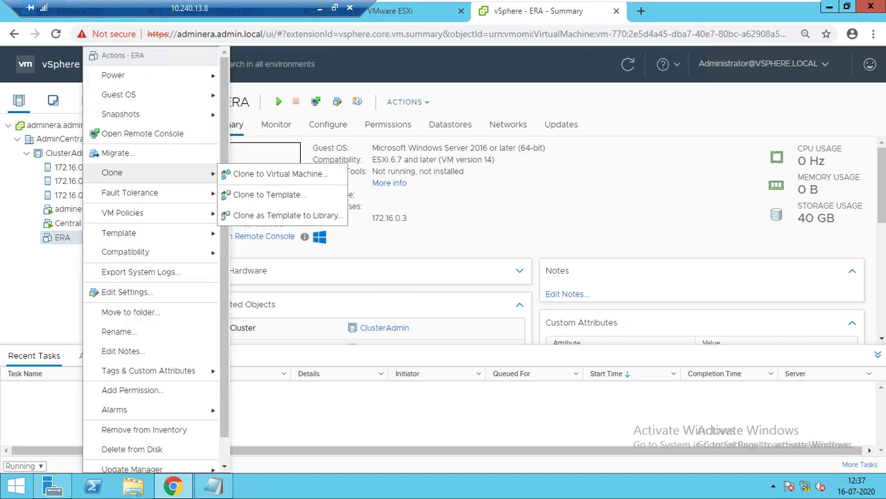
mouse_move(125, 252)
mouse_move(119, 233)
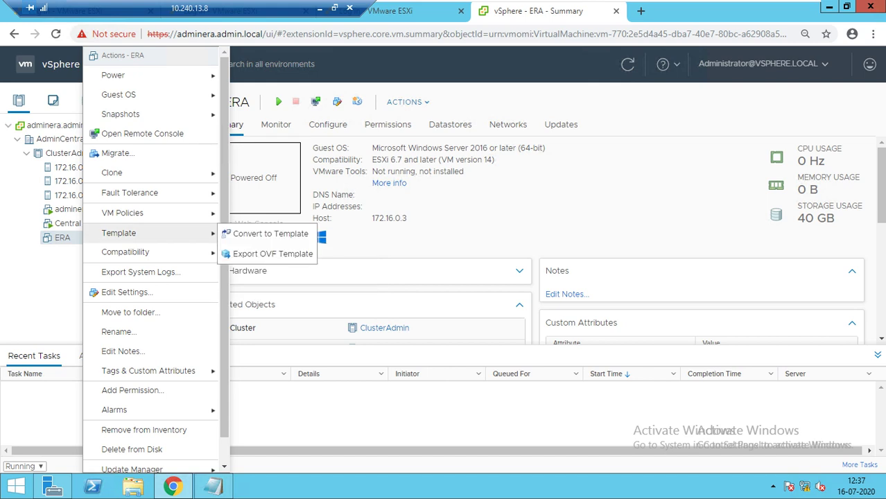
key("Escape")
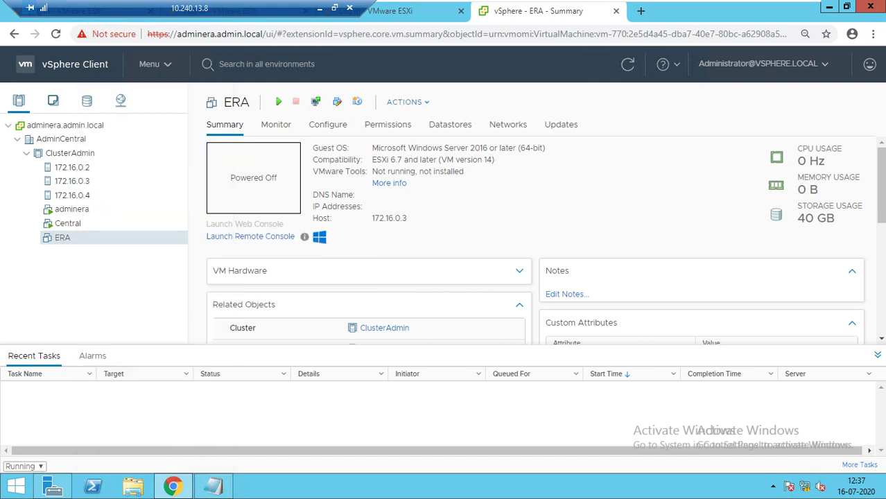
Convert the powered-off ERA virtual machine to a template and confirm the conversion
right_click(104, 236)
mouse_move(105, 234)
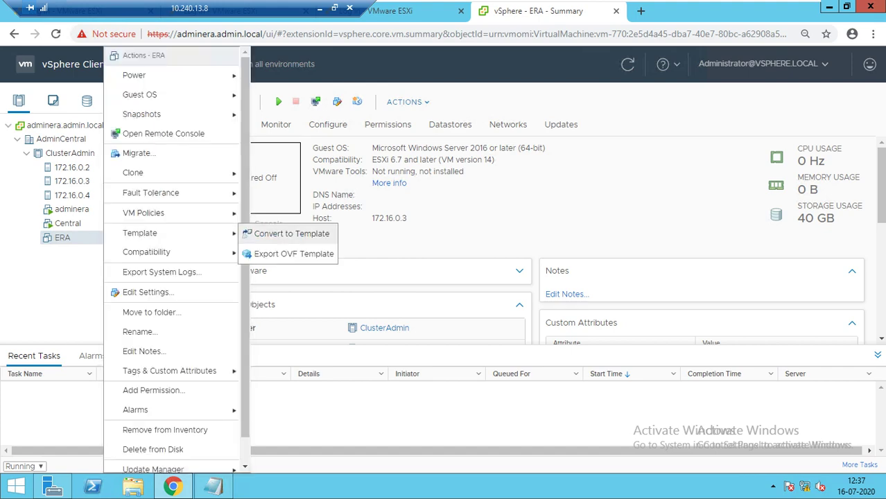
left_click(291, 234)
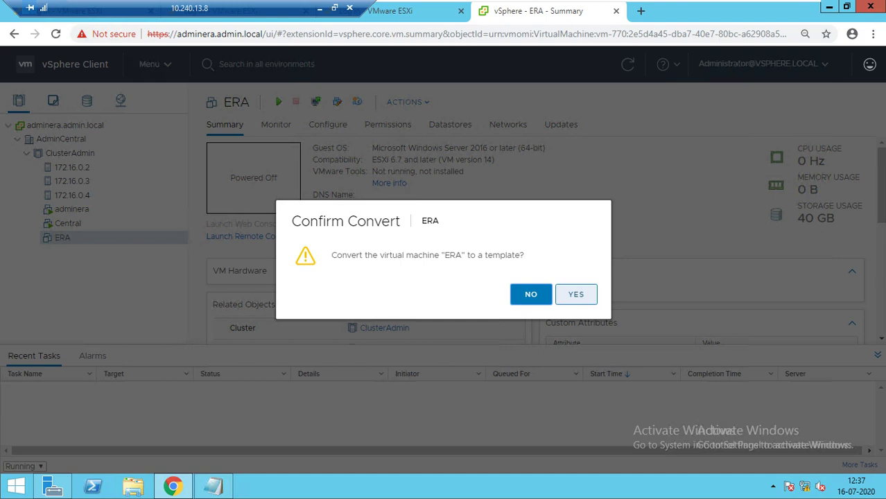
left_click(575, 294)
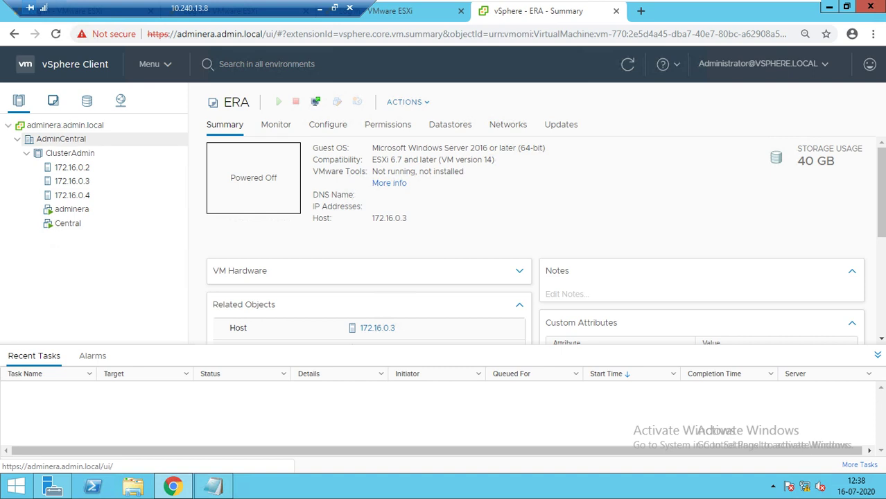
From the VMs and Templates inventory, start deploying a new VM from the ERA template, named ERA1 and located in AdminCentral
left_click(52, 101)
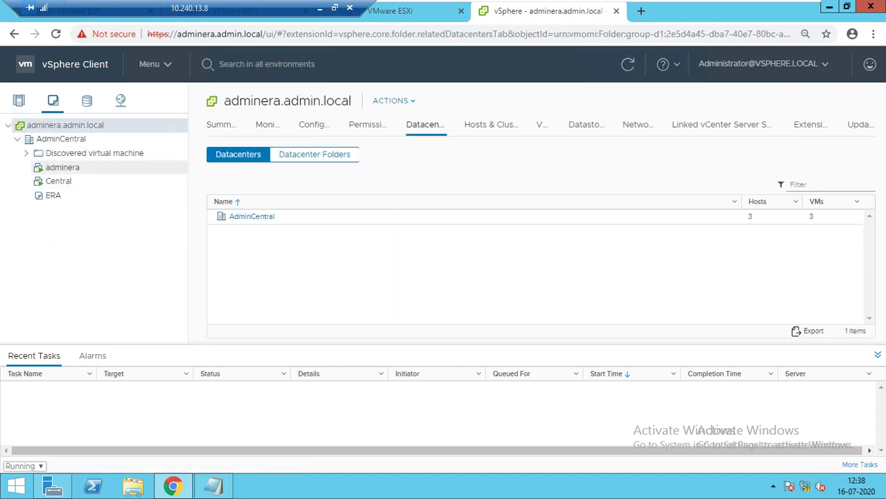
left_click(53, 195)
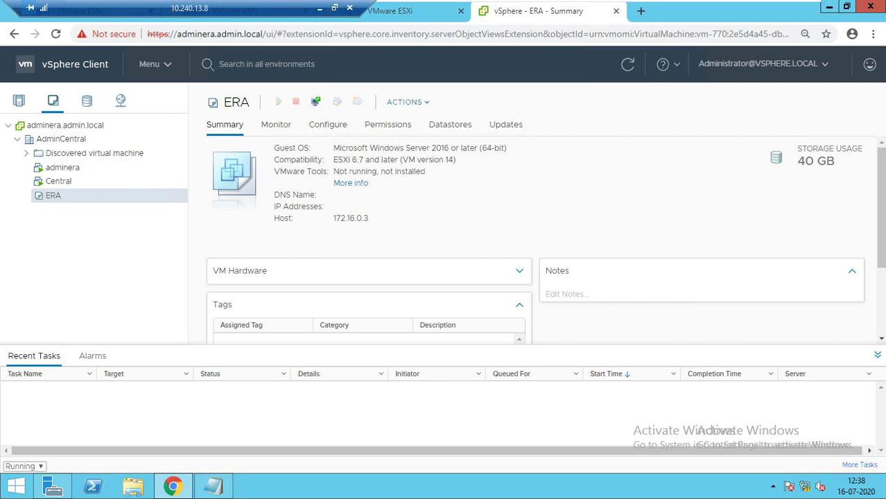
right_click(54, 195)
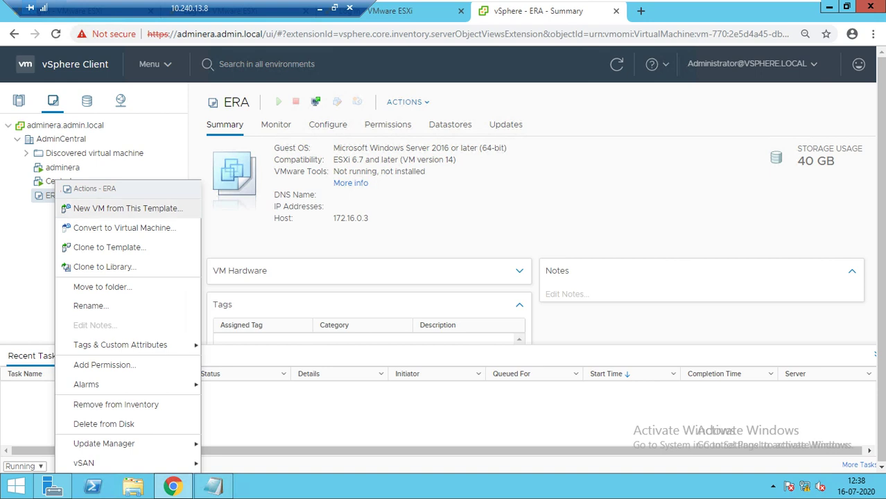
left_click(125, 208)
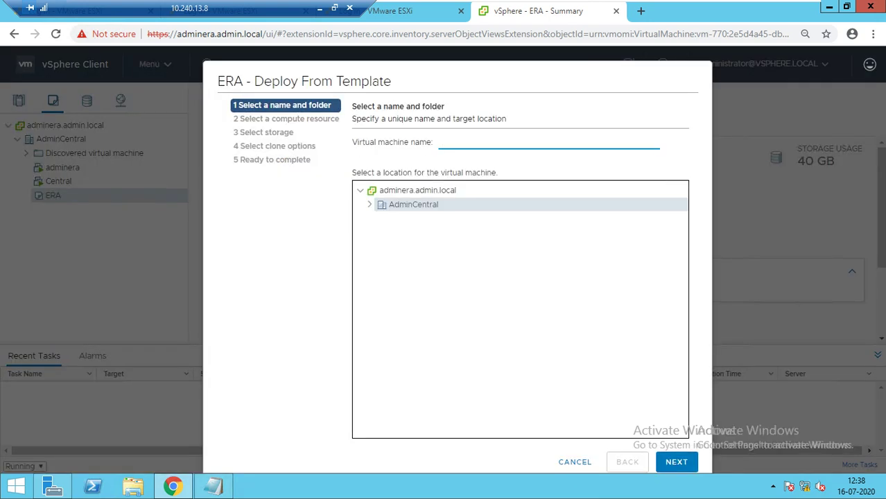
type("ERA1")
left_click(676, 462)
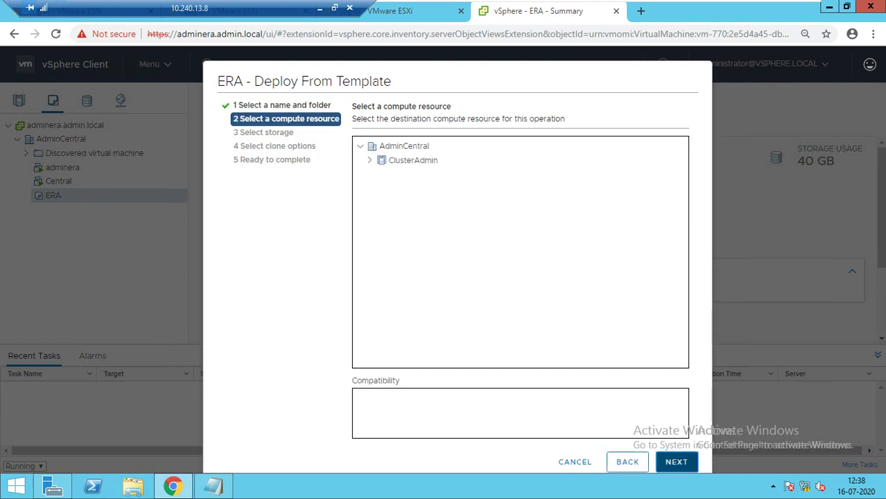
Finish deploying ERA1 on the ClusterAdmin cluster with the Computestoarge datastore, same disk format as source and no extra clone options
left_click(412, 160)
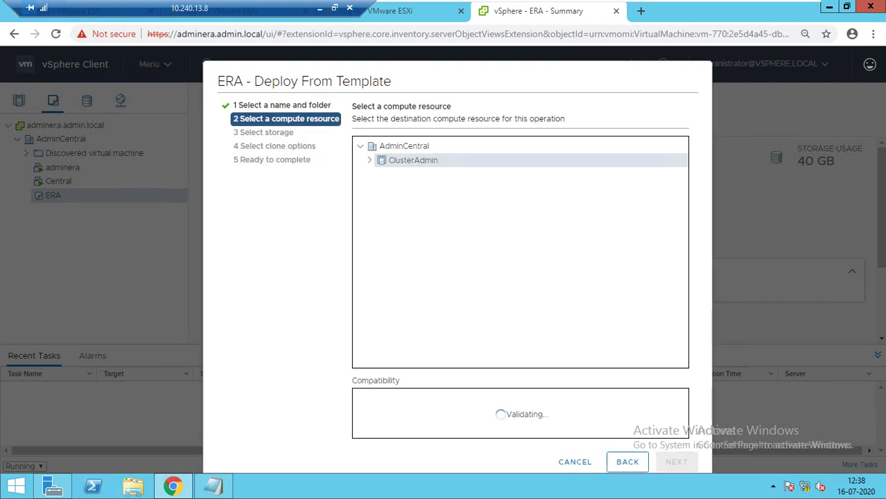
left_click(677, 462)
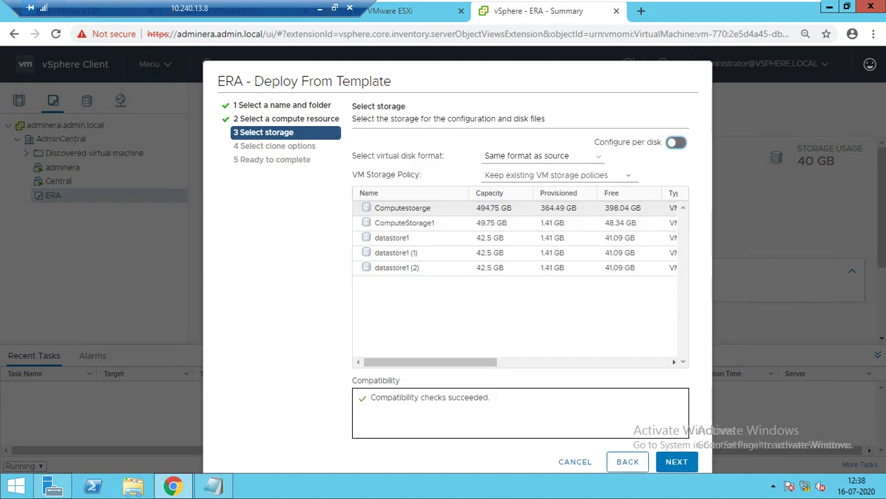
left_click(410, 208)
left_click(676, 462)
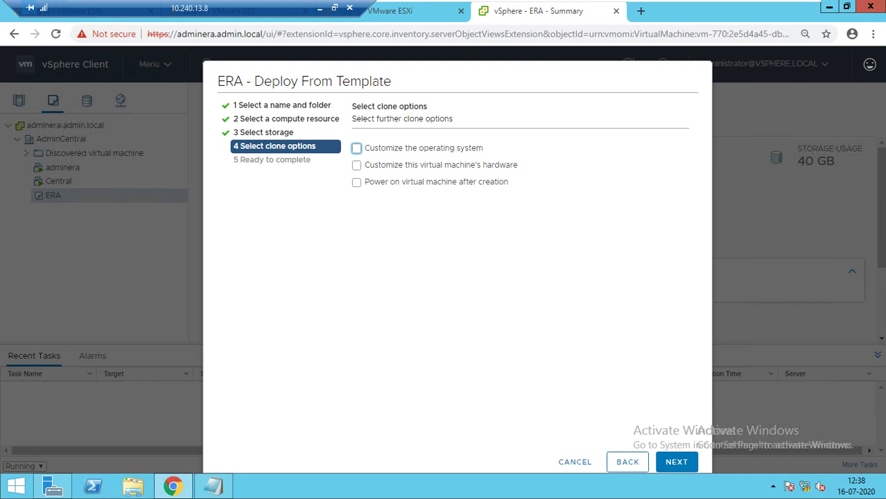
left_click(676, 462)
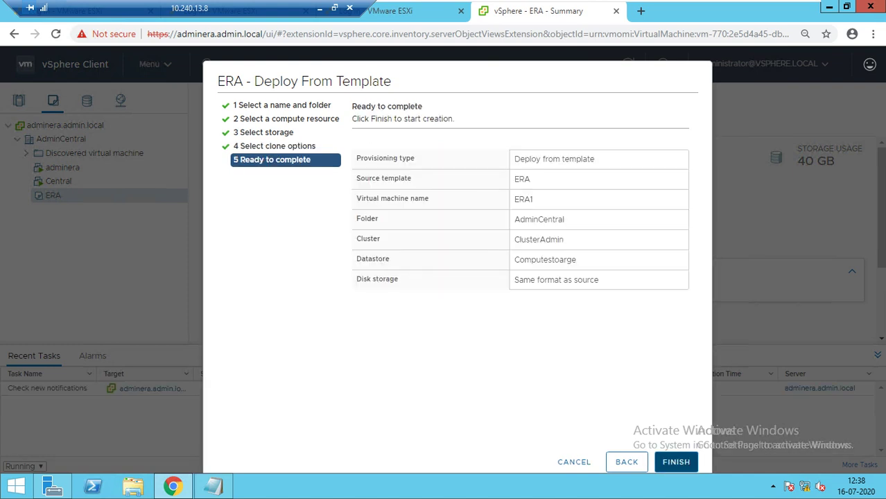
left_click(676, 462)
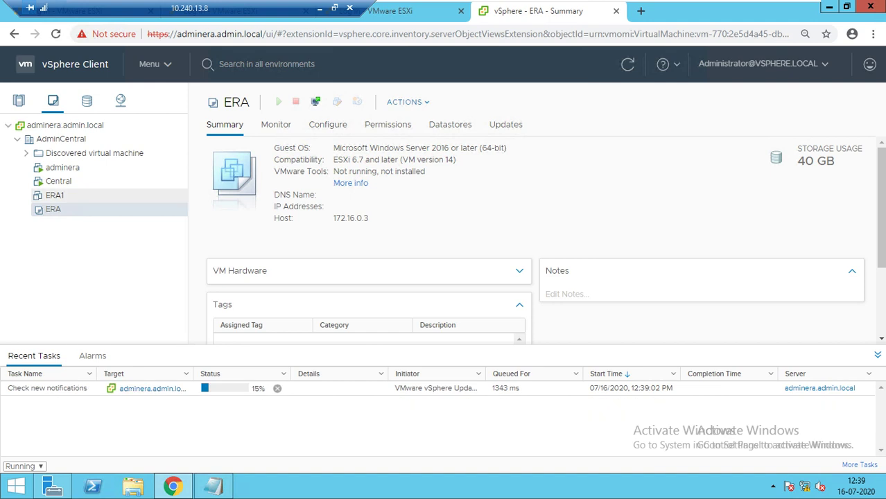
Compare the ERA1 virtual machine and the ERA template in the VMs and Templates and the Hosts and Clusters inventories
left_click(54, 195)
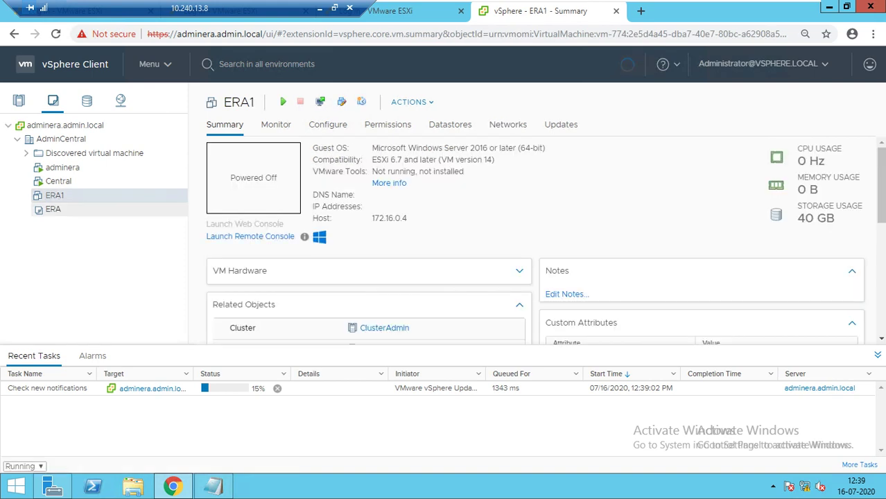
left_click(53, 209)
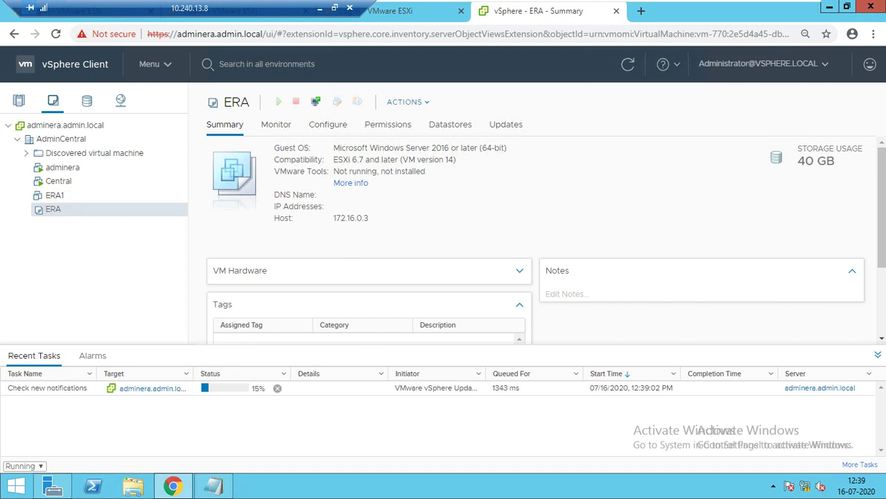
left_click(17, 139)
left_click(17, 138)
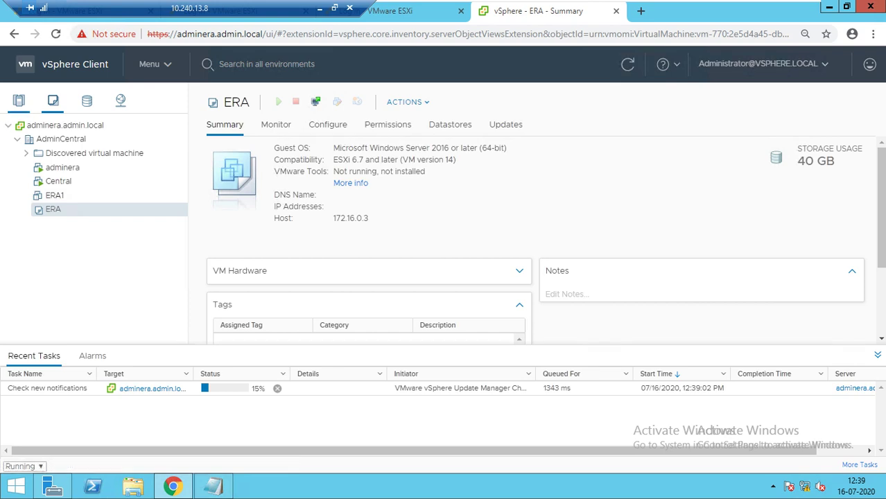
left_click(19, 101)
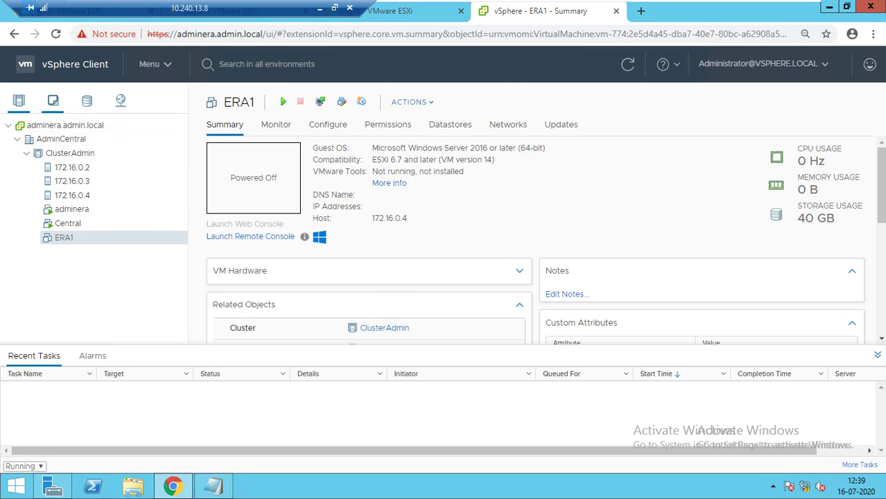
left_click(53, 101)
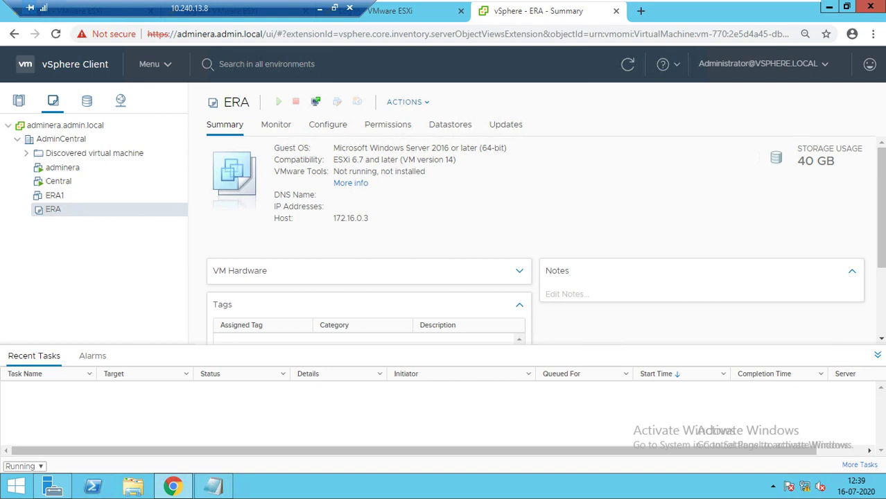
Review the virtual hardware settings of the ERA1 virtual machine and close them without changes
left_click(54, 195)
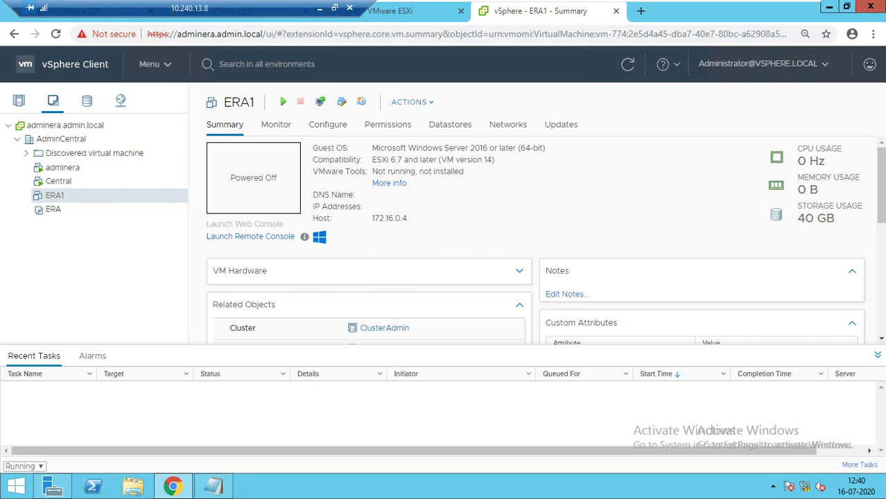
left_click(412, 101)
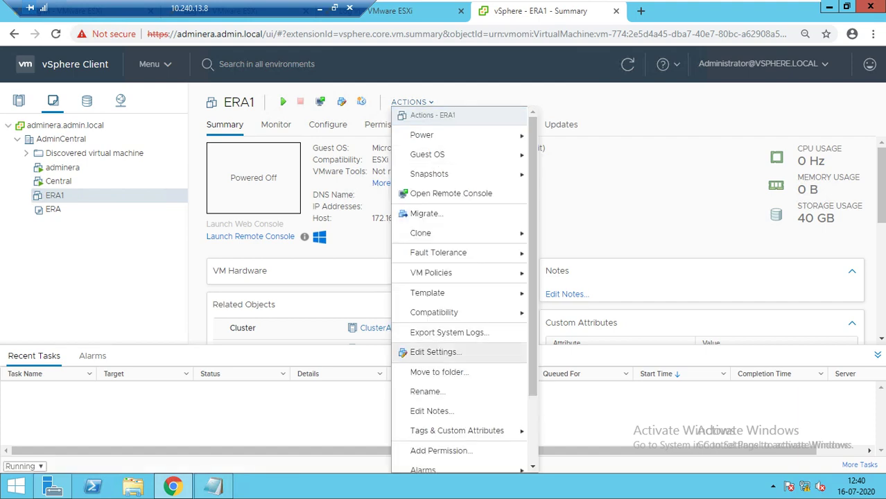
left_click(435, 353)
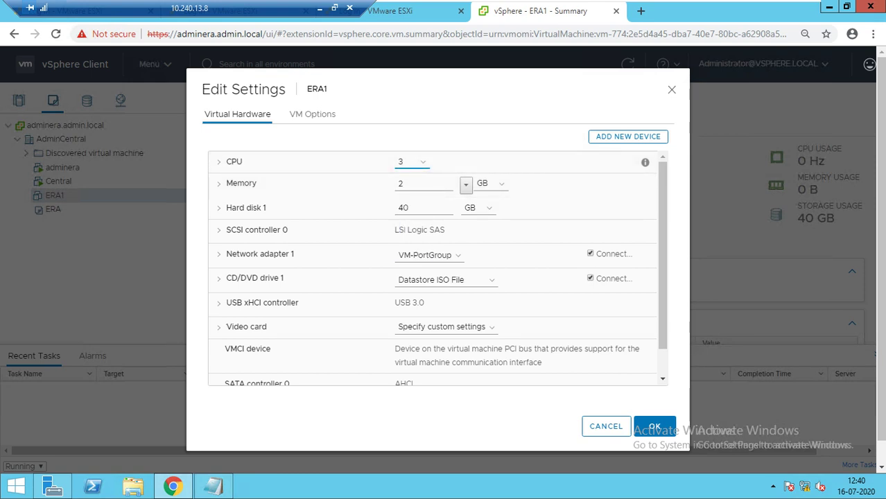
left_click(606, 425)
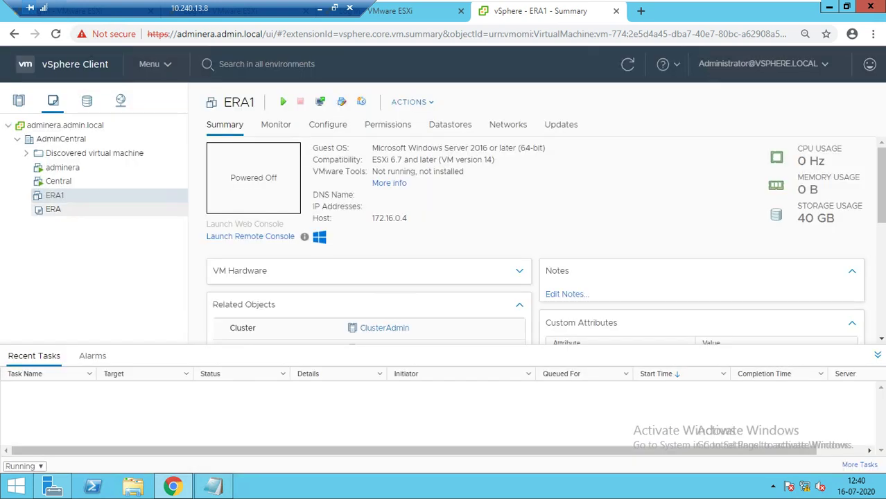
Check which actions are available for the ERA template
left_click(69, 208)
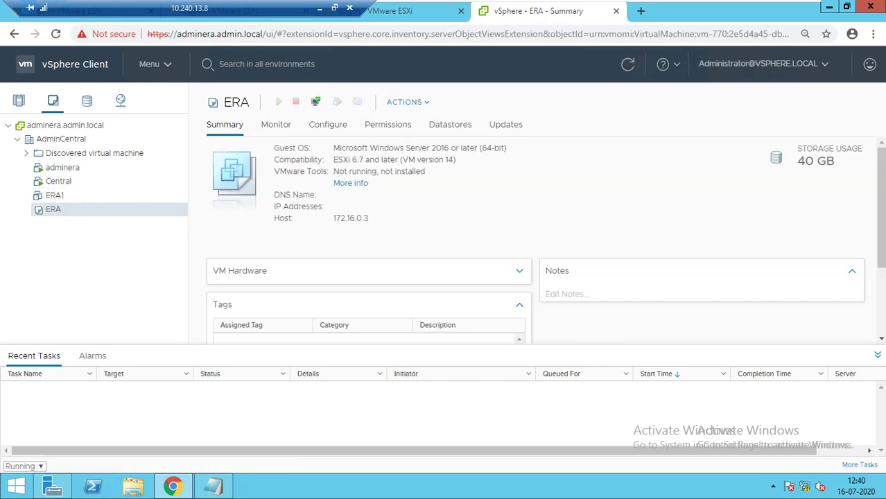
right_click(70, 208)
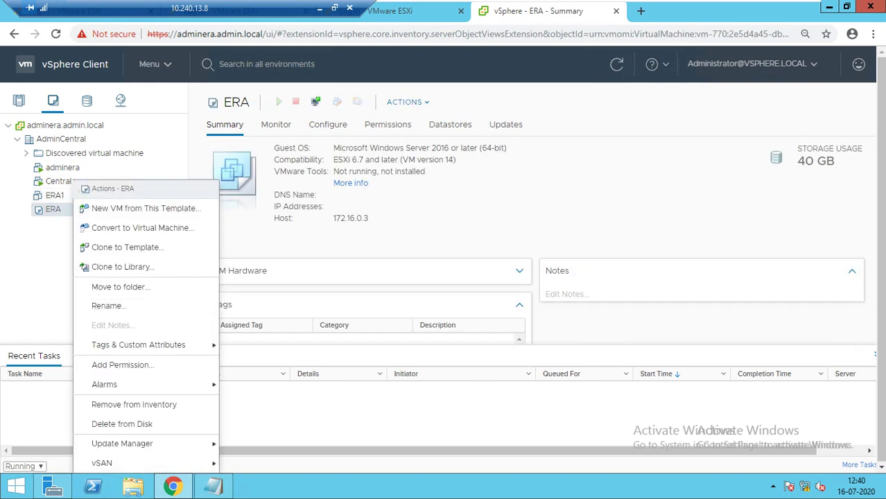
left_click(408, 102)
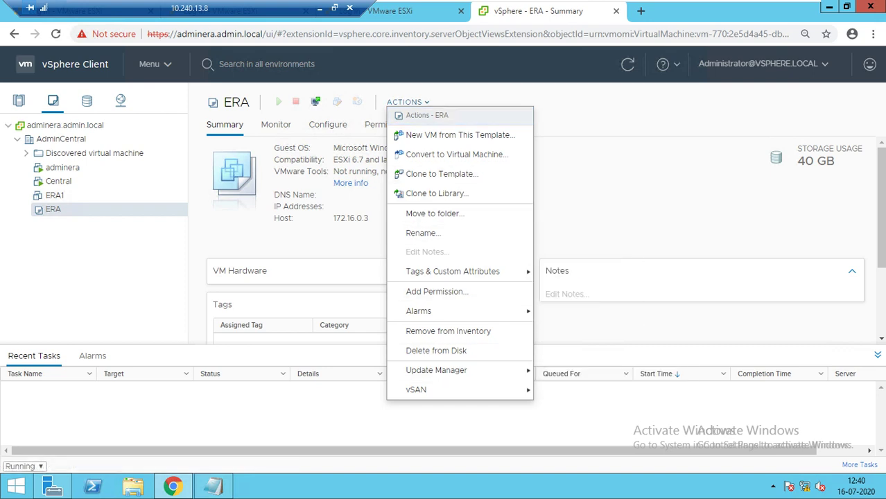
key("Escape")
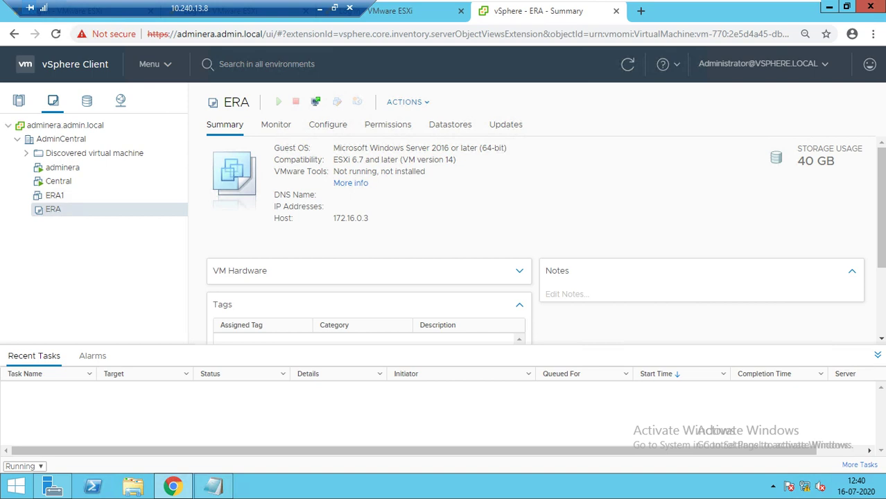
Convert the ERA template back to a virtual machine on the ClusterAdmin cluster
right_click(99, 209)
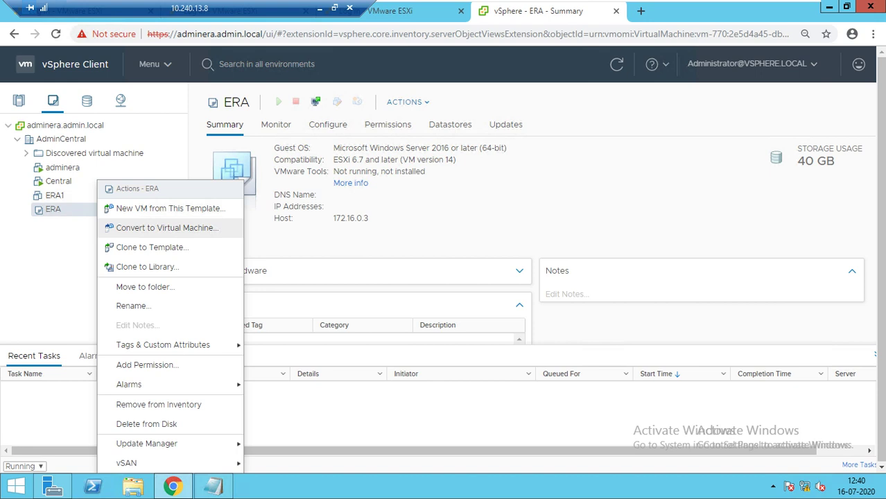
left_click(166, 227)
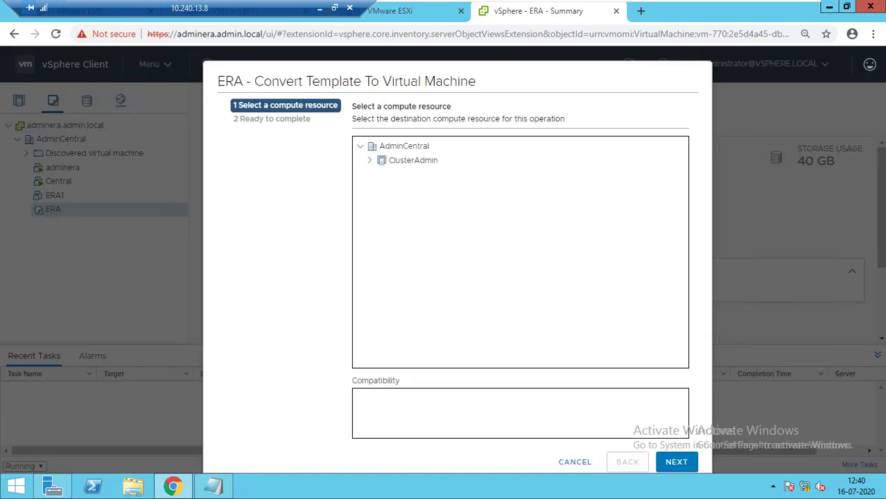
left_click(413, 160)
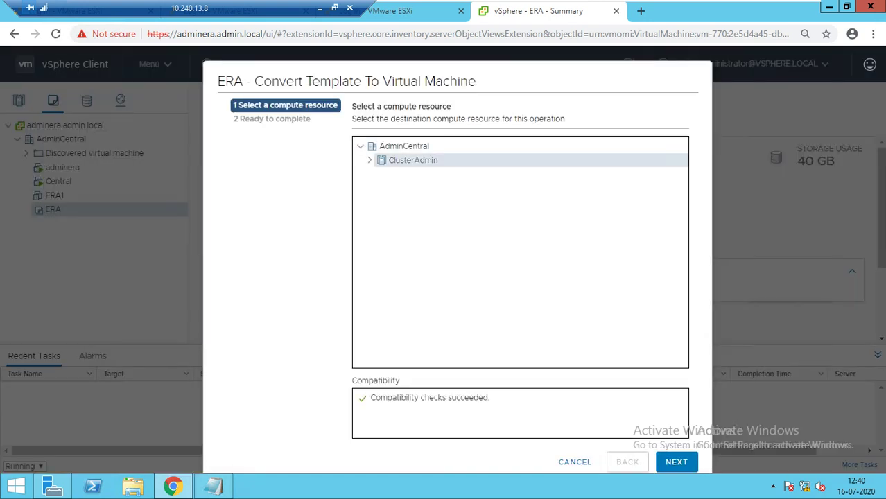
left_click(676, 462)
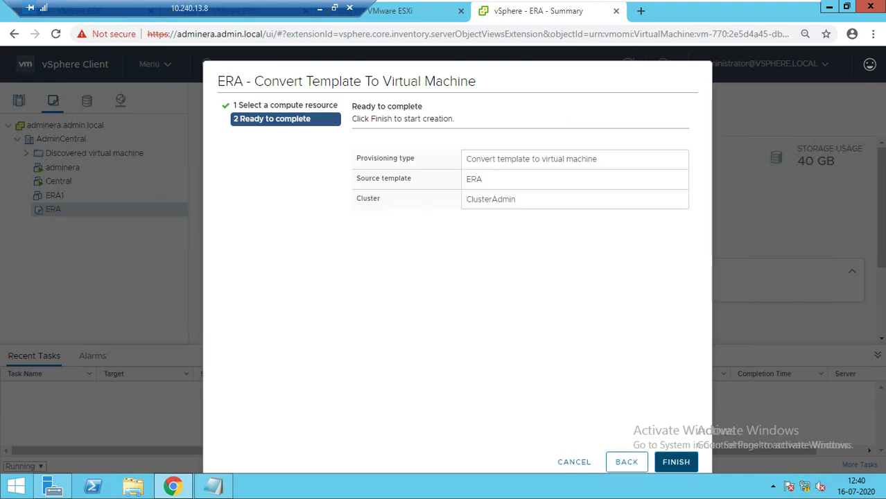
left_click(676, 462)
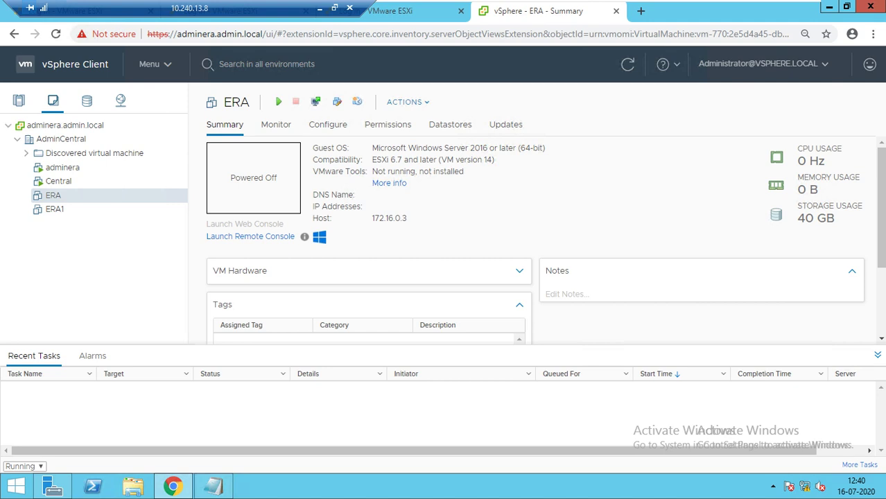
Review the virtual hardware settings of the ERA virtual machine and close them without changes
left_click(408, 102)
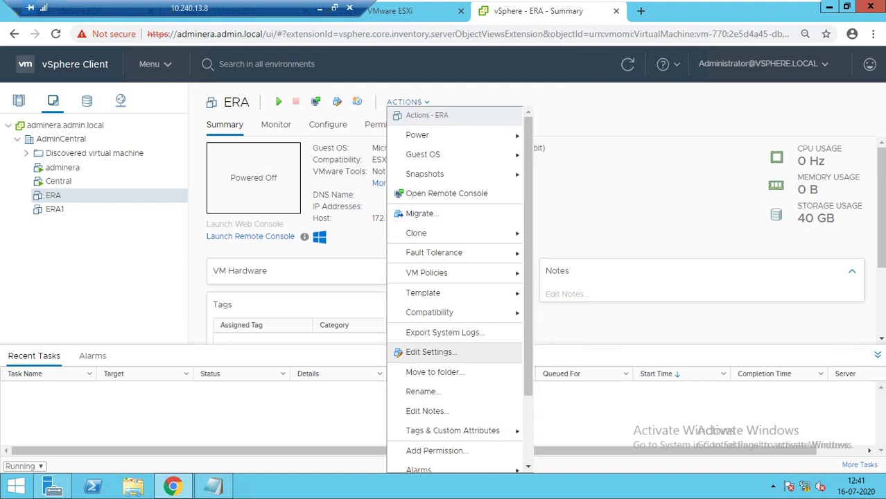
left_click(430, 352)
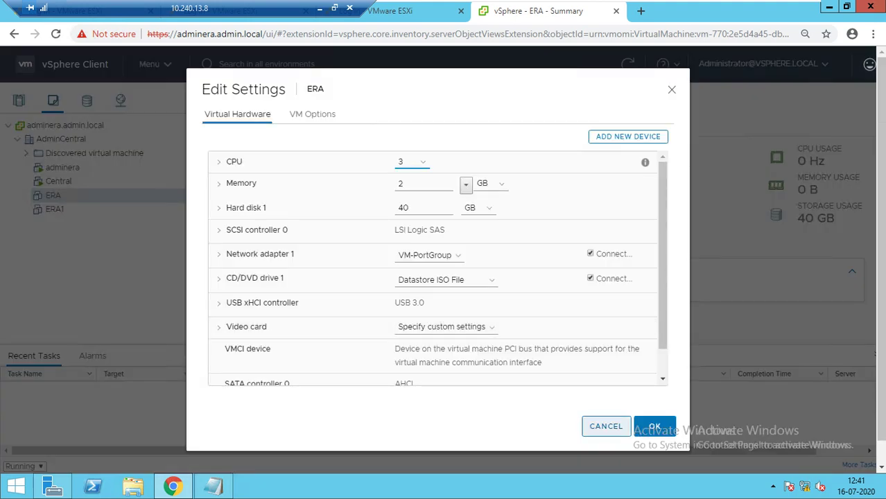
left_click(606, 426)
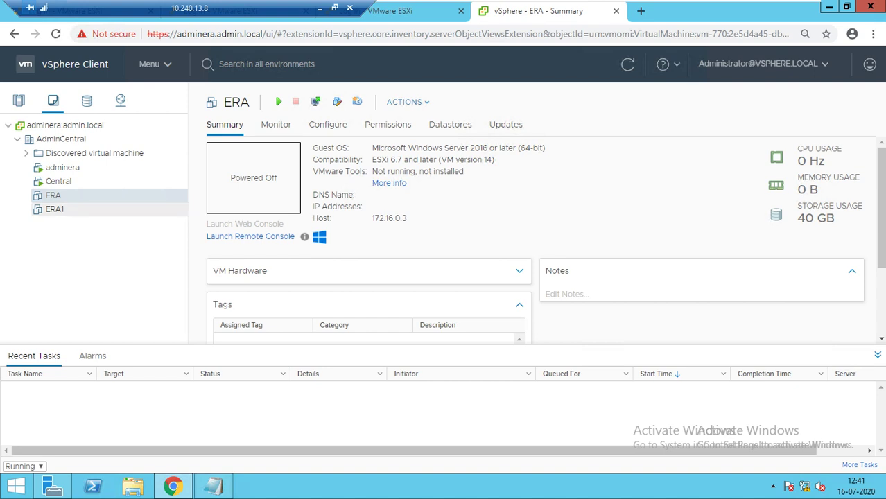
Clone ERA to a virtual machine named ErA2 in AdminCentral on the ClusterAdmin cluster with Computestoarge storage, and view the new machine's summary
right_click(53, 195)
mouse_move(113, 193)
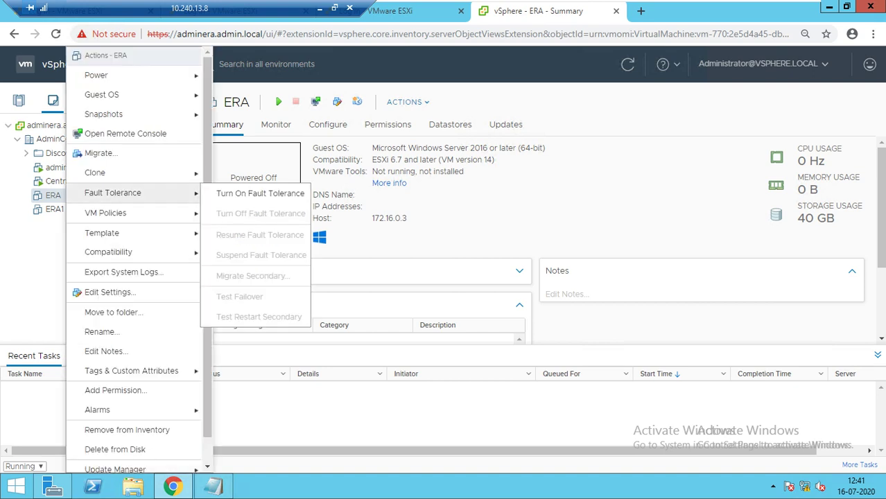
mouse_move(95, 173)
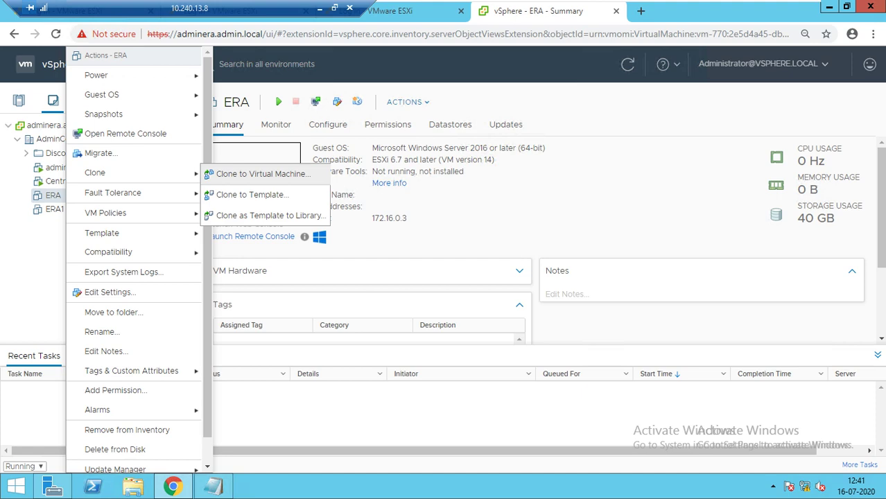
left_click(260, 175)
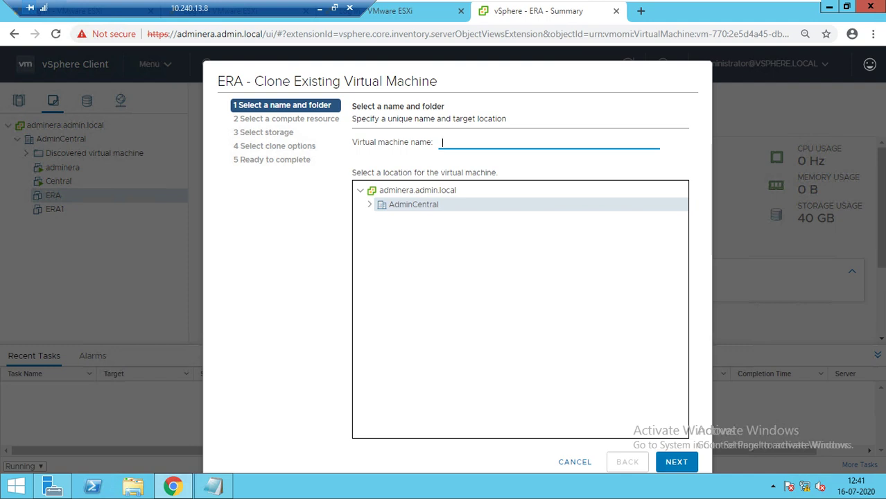
type("ErA2")
left_click(676, 462)
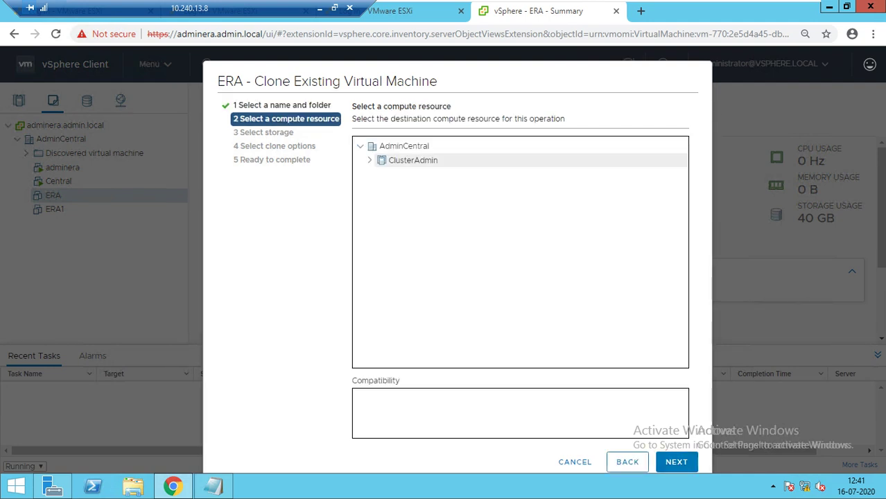
left_click(413, 160)
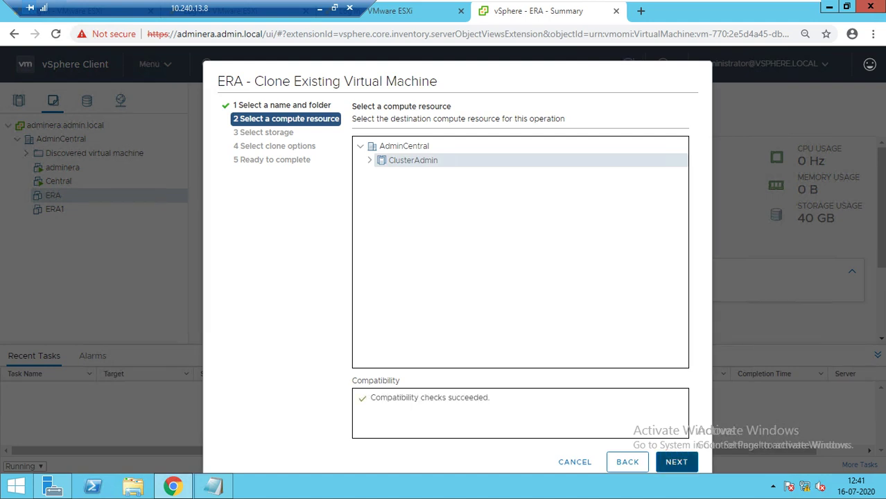
left_click(676, 461)
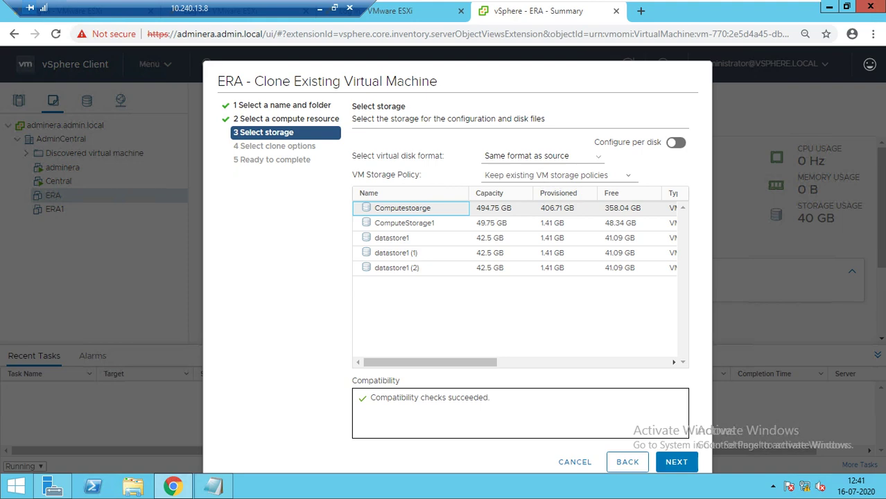
left_click(676, 462)
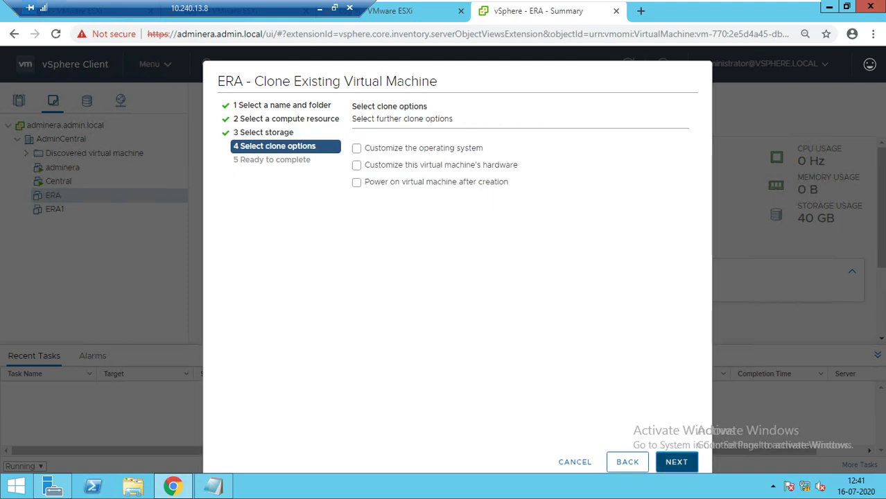
left_click(676, 462)
left_click(676, 462)
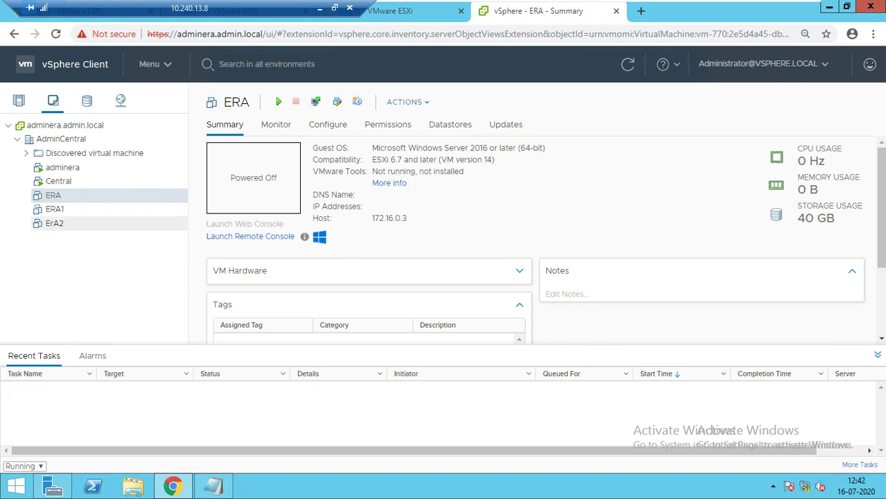
left_click(54, 223)
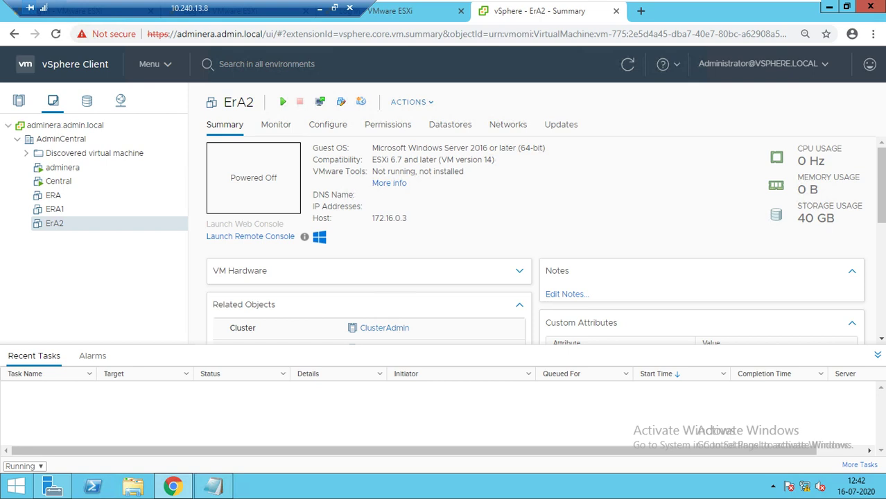
Clone ERA to a template named ERA3 in AdminCentral on the ClusterAdmin cluster, using the Computestoarge datastore and the same disk format as the source
left_click(67, 194)
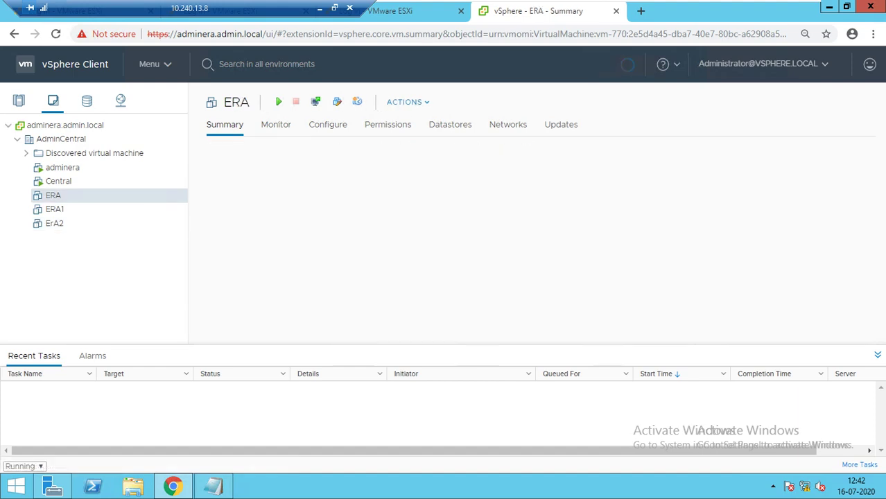
right_click(67, 195)
mouse_move(67, 193)
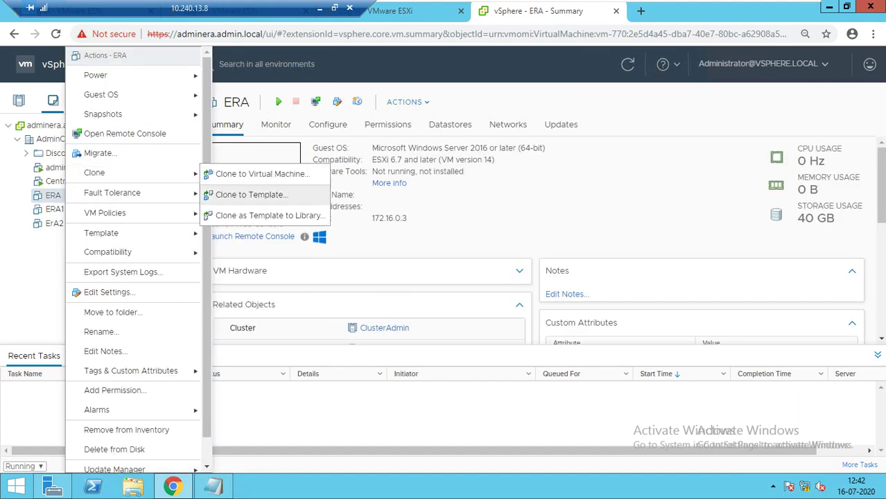
left_click(250, 194)
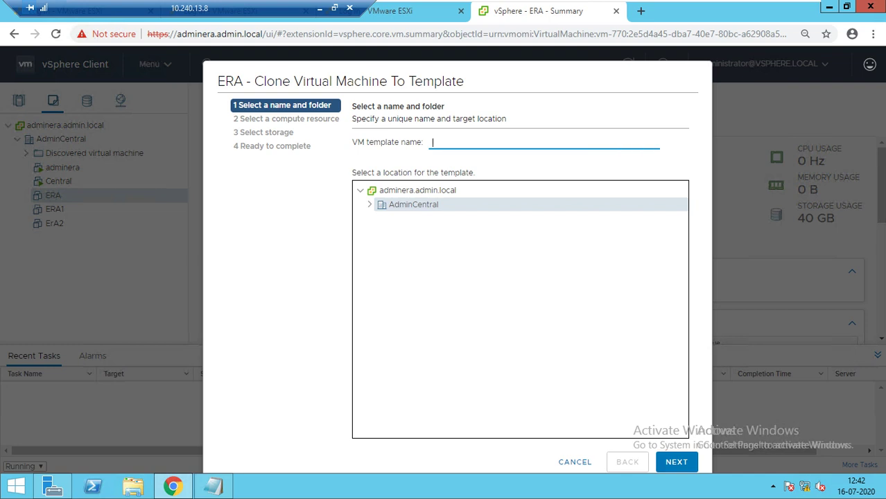
type("ERA3")
left_click(676, 462)
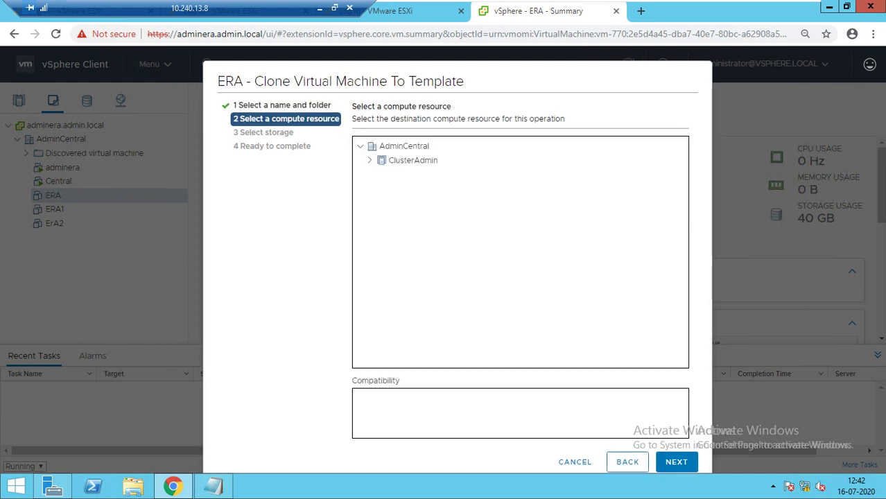
left_click(413, 160)
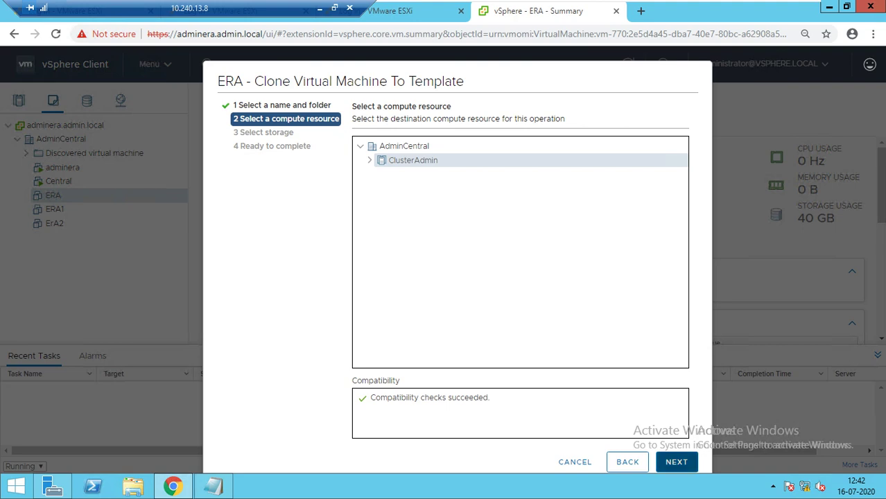
left_click(676, 461)
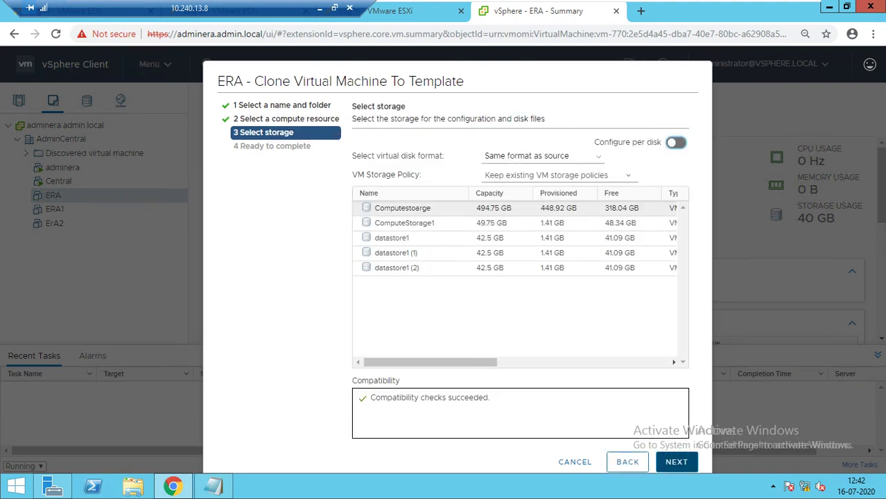
left_click(676, 462)
left_click(676, 462)
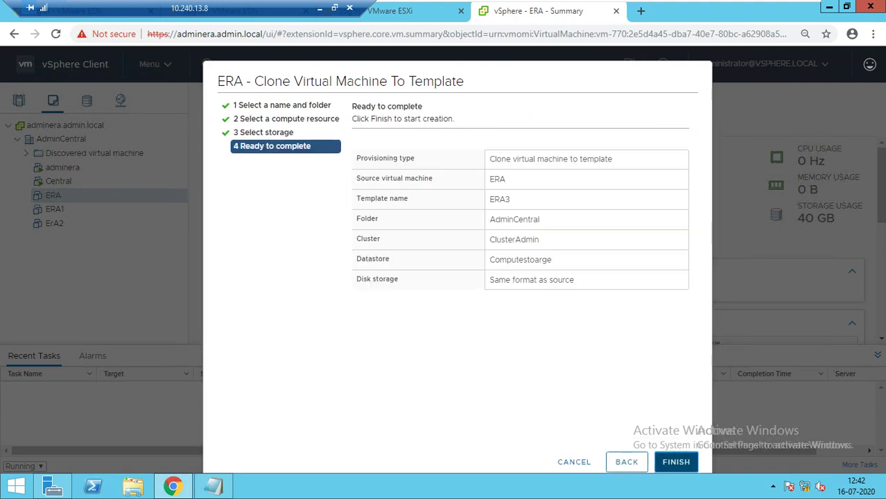